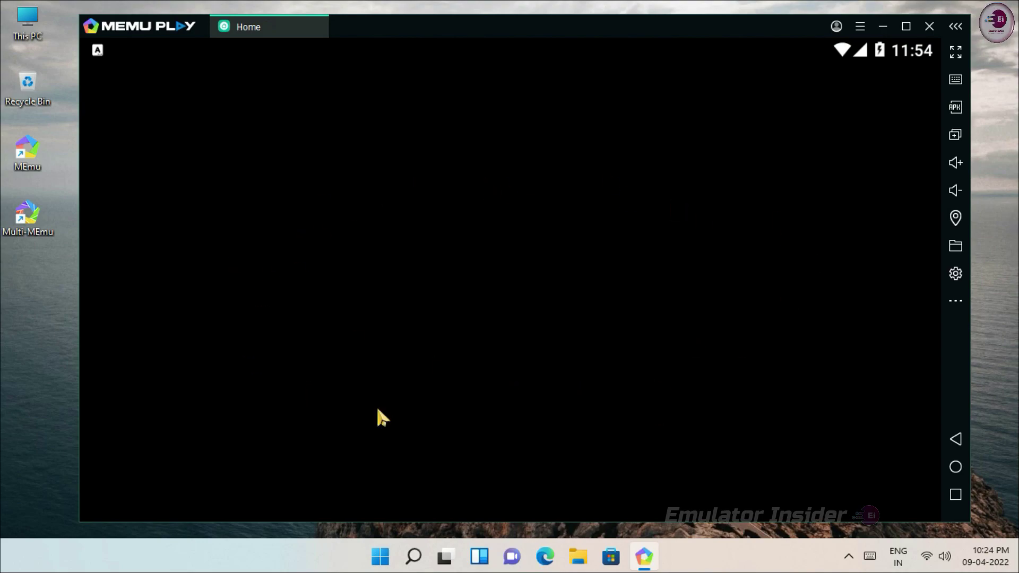
Close the running MEmu emulator, confirm the exit, and open the Multi-MEmu instance manager from the desktop.
left_click(930, 30)
left_click(504, 275)
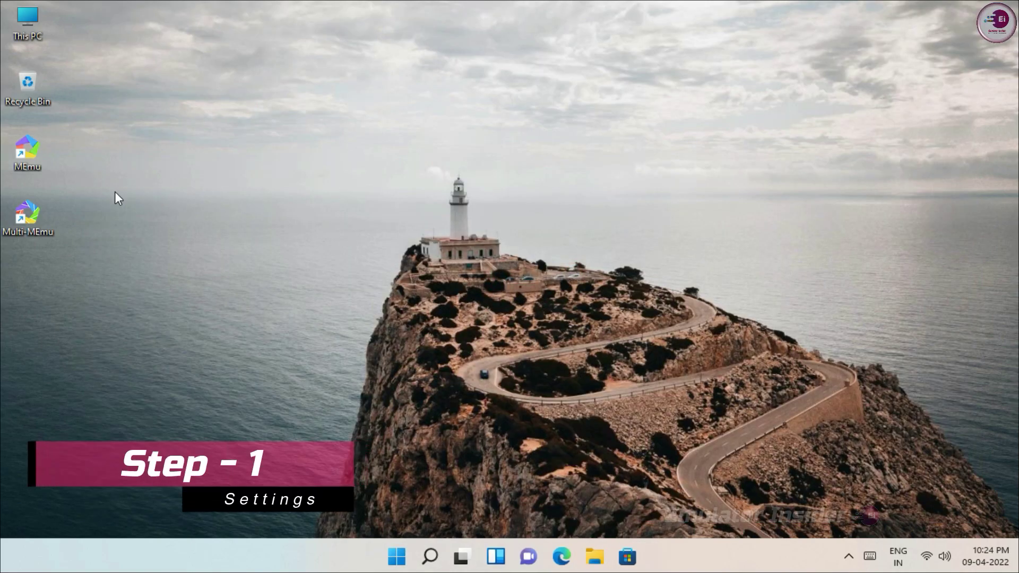
double_click(38, 223)
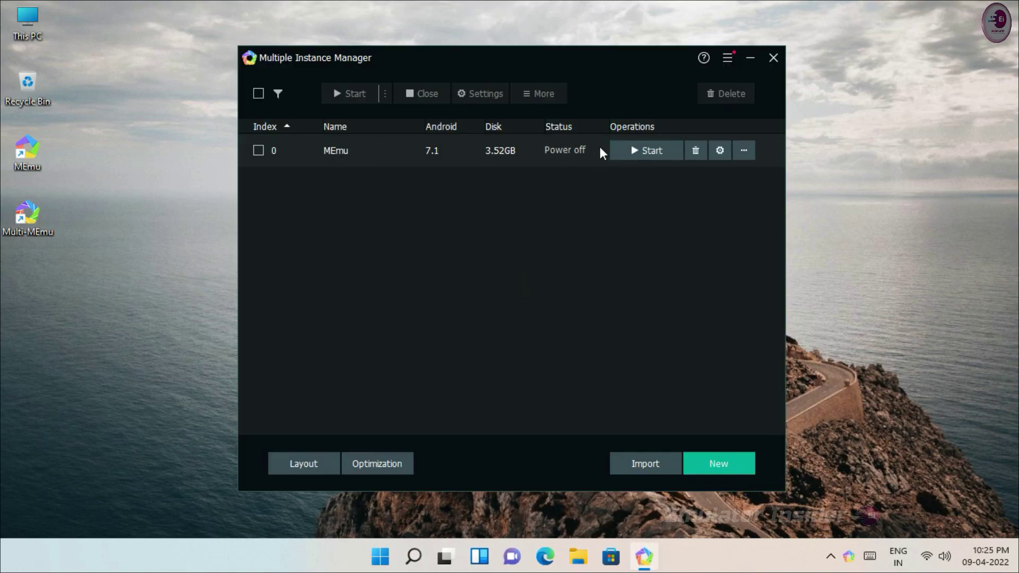
Optimize the selected MEmu instance with the Low (CPU:1 RAM:1024MB) preset, 60 FPS and GPU memory optimization on.
left_click(259, 151)
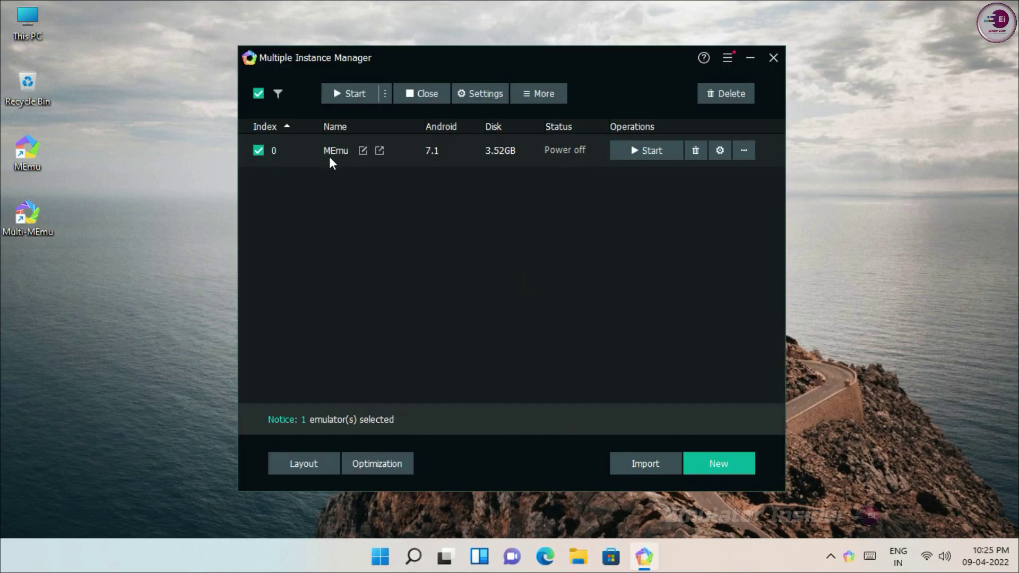
left_click(382, 467)
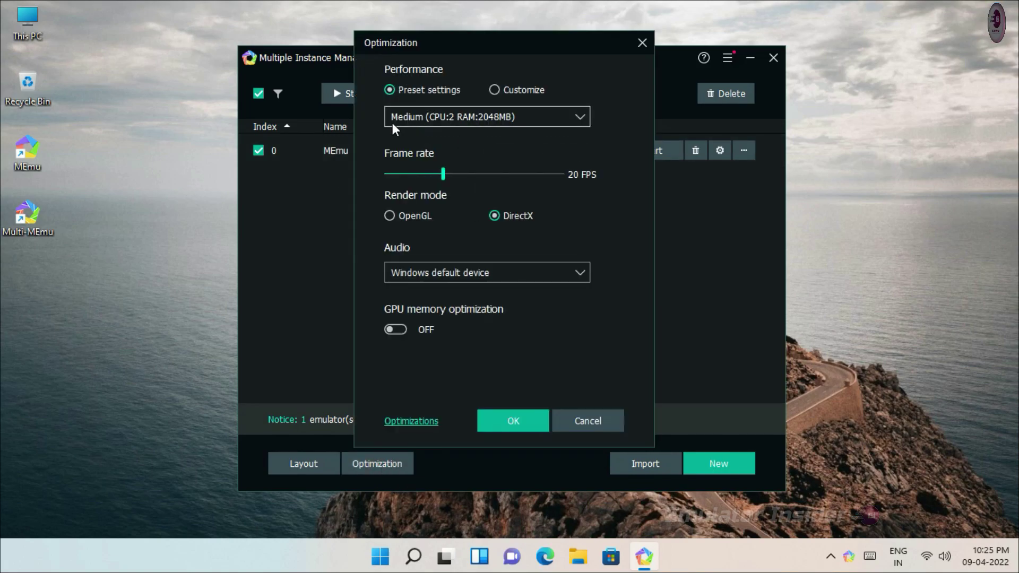
mouse_move(457, 119)
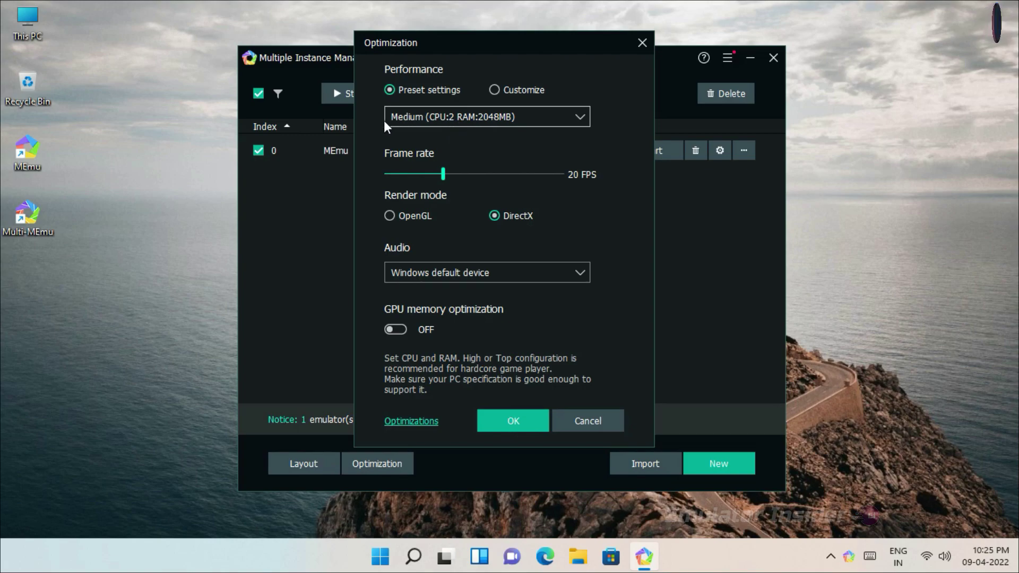
left_click(570, 119)
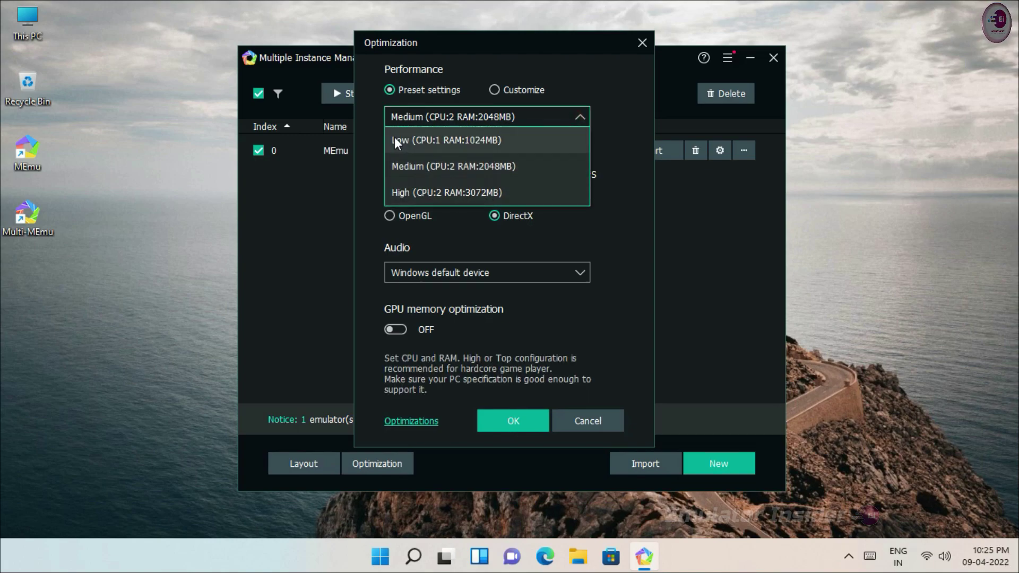
left_click(427, 141)
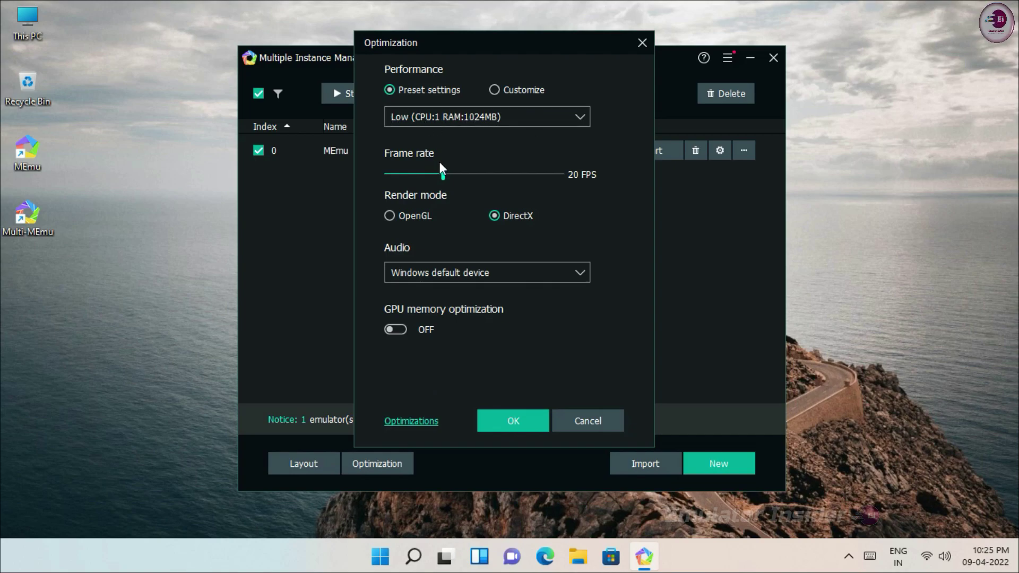
mouse_move(444, 175)
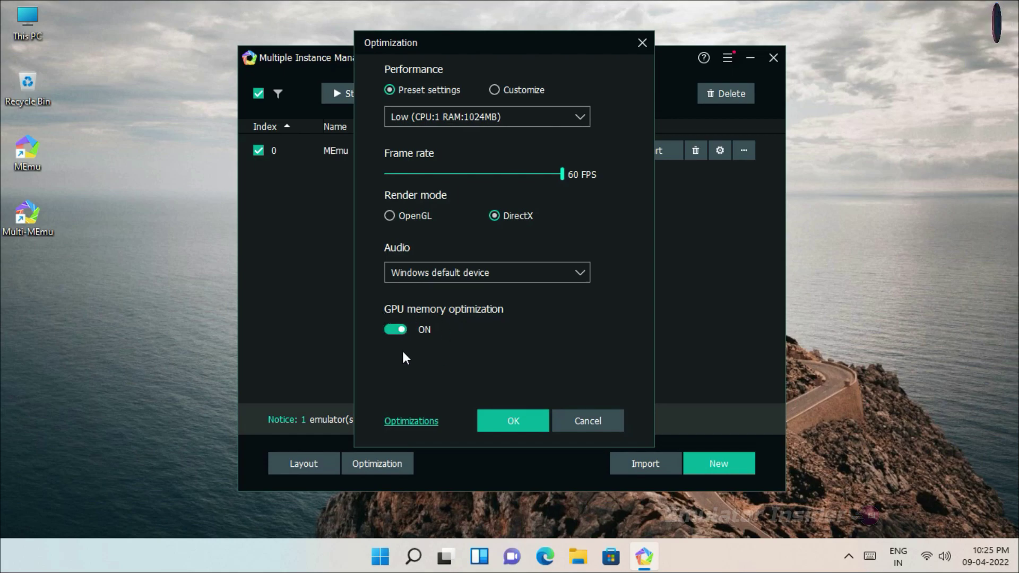
left_click(531, 420)
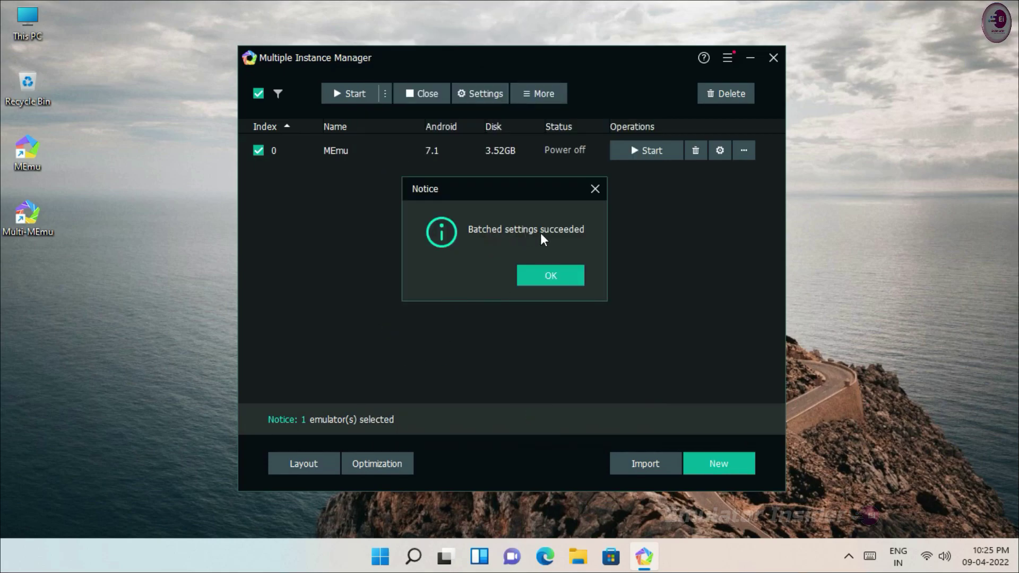
left_click(562, 280)
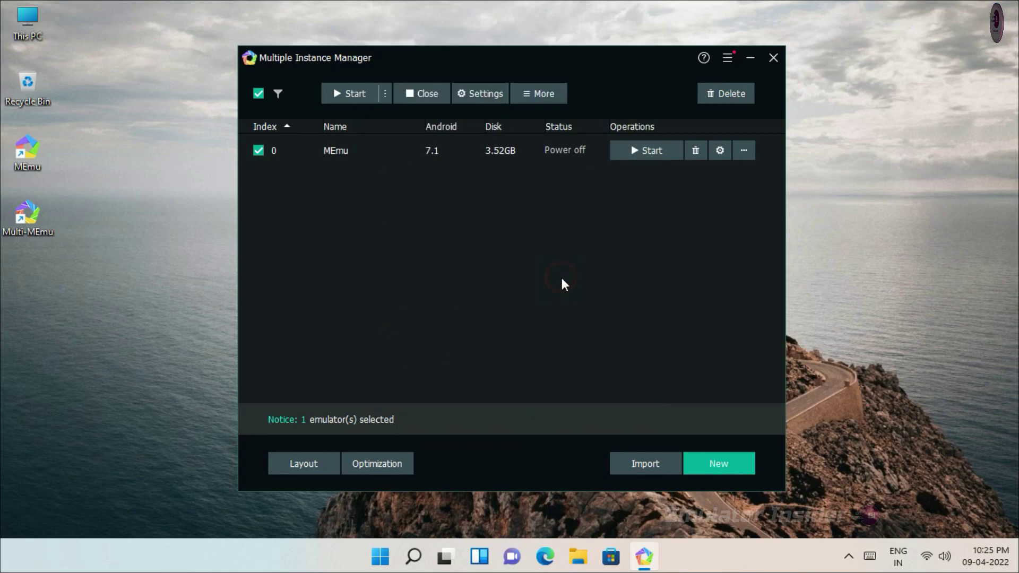
In the MEmu instance's system settings, keep the Low engine preset and turn on Anti-Flickering for the display.
left_click(721, 154)
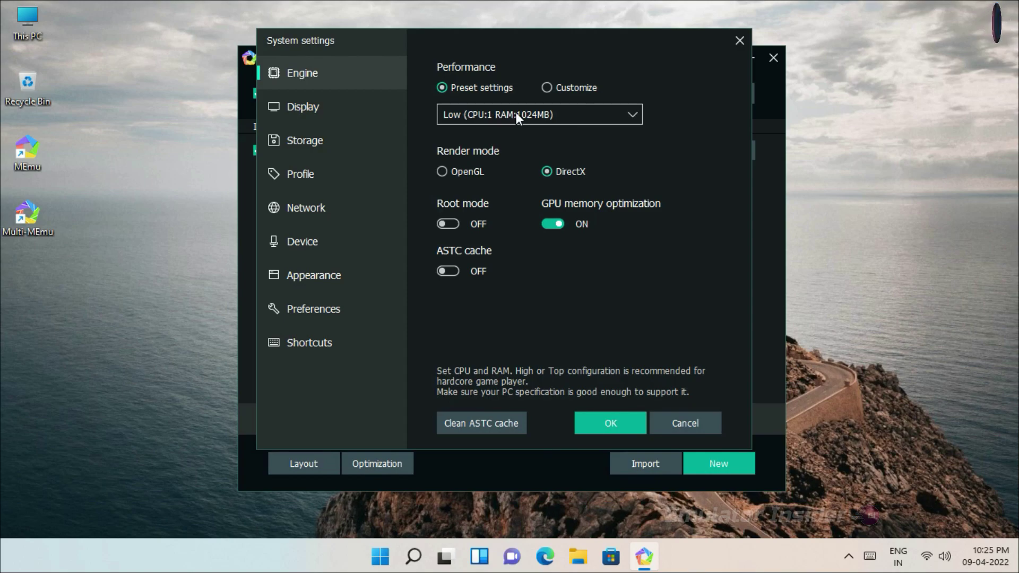
left_click(445, 116)
left_click(449, 129)
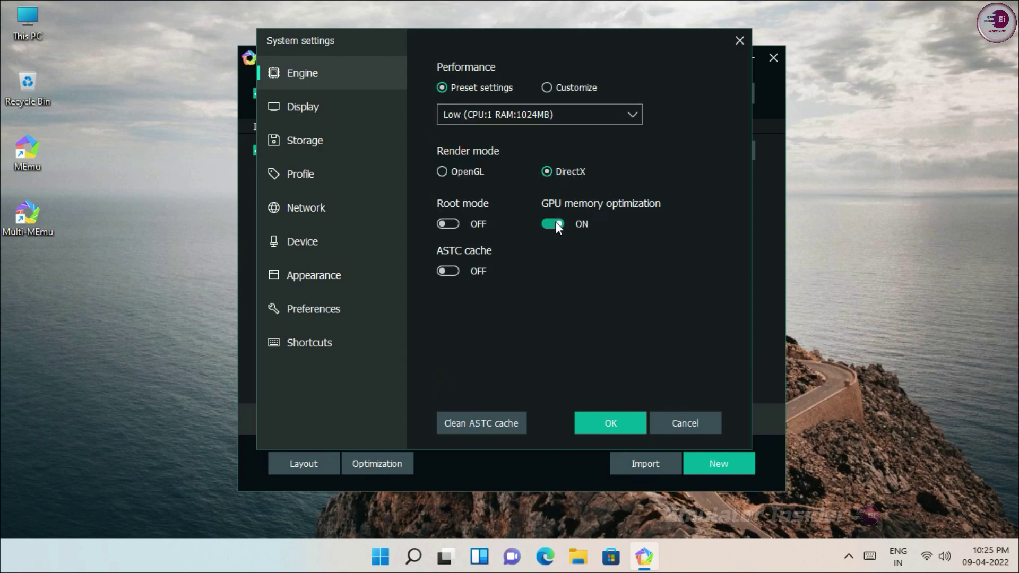
left_click(297, 108)
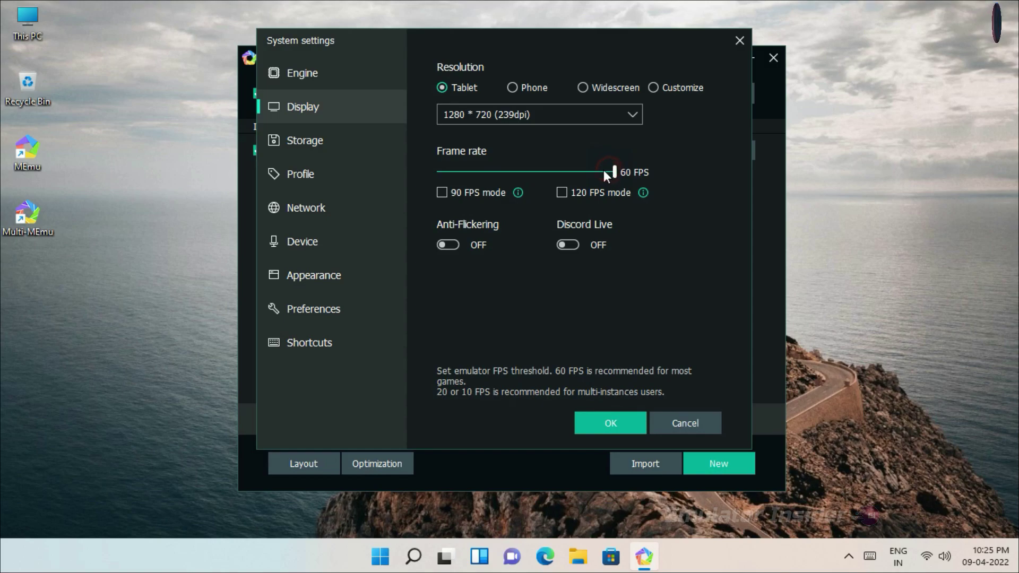
left_click(446, 245)
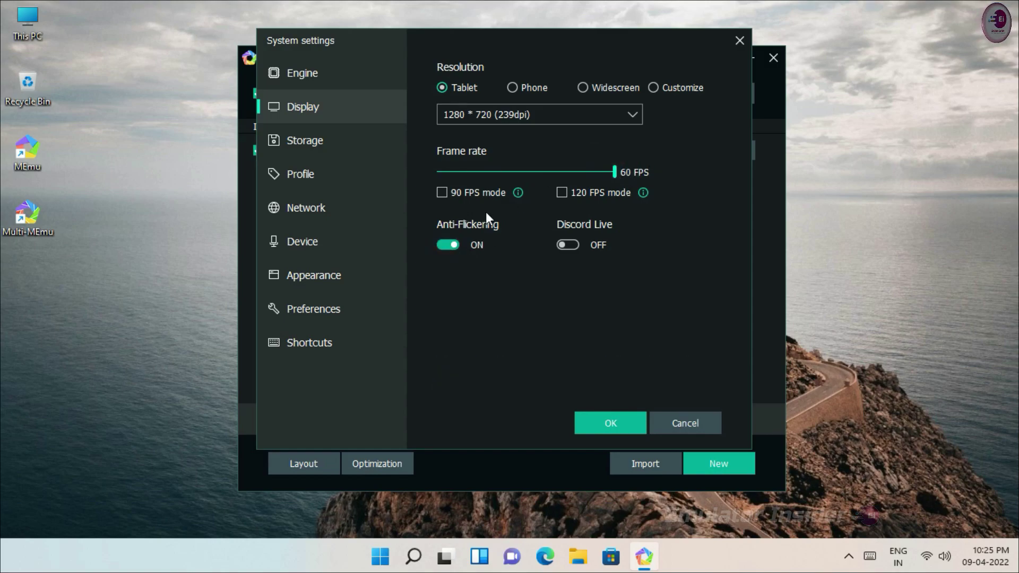
Set the storage cache policy to High-Performance and the profile's device model to Asus ROG.
left_click(298, 141)
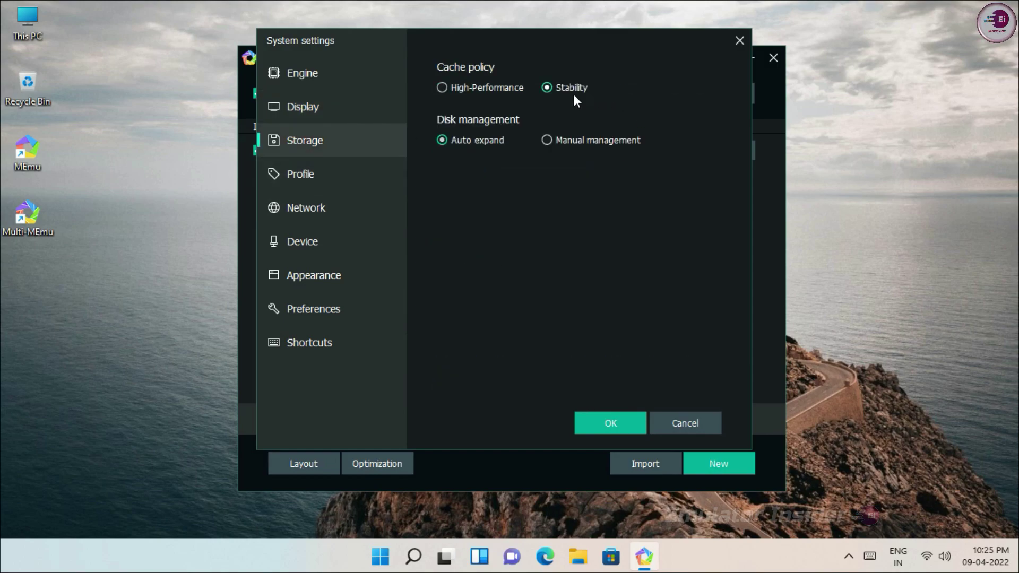
left_click(443, 88)
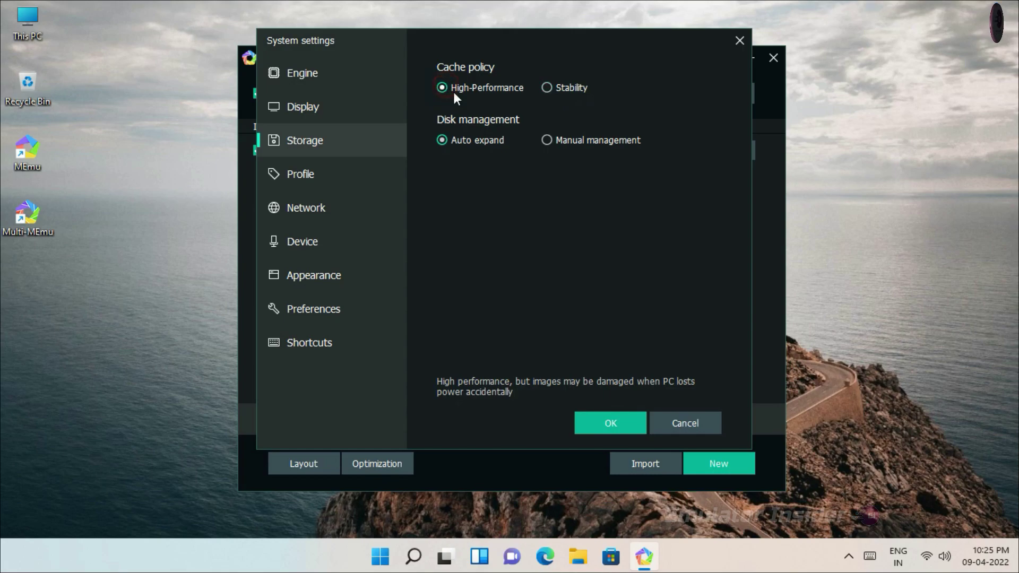
left_click(350, 166)
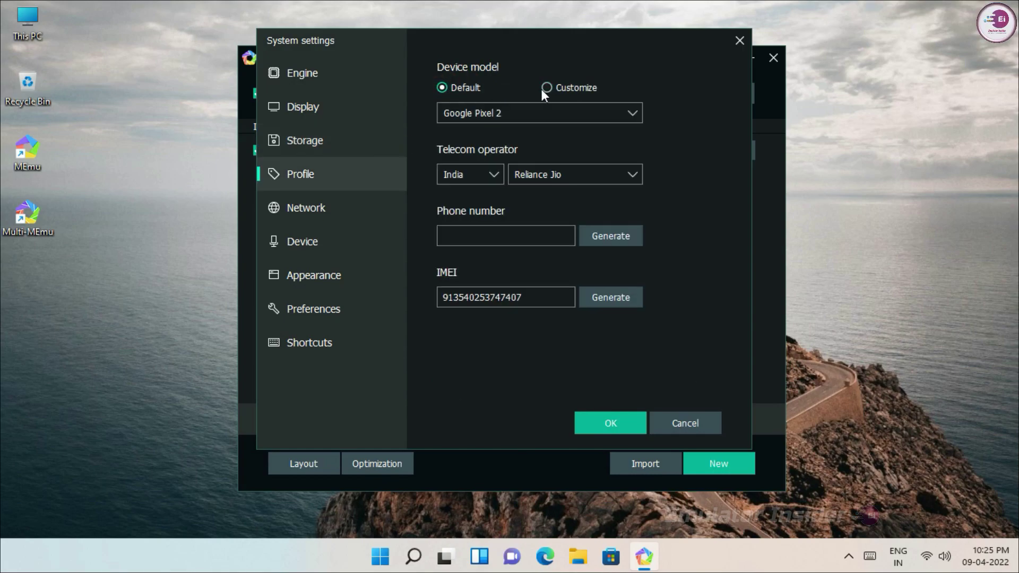
left_click(633, 114)
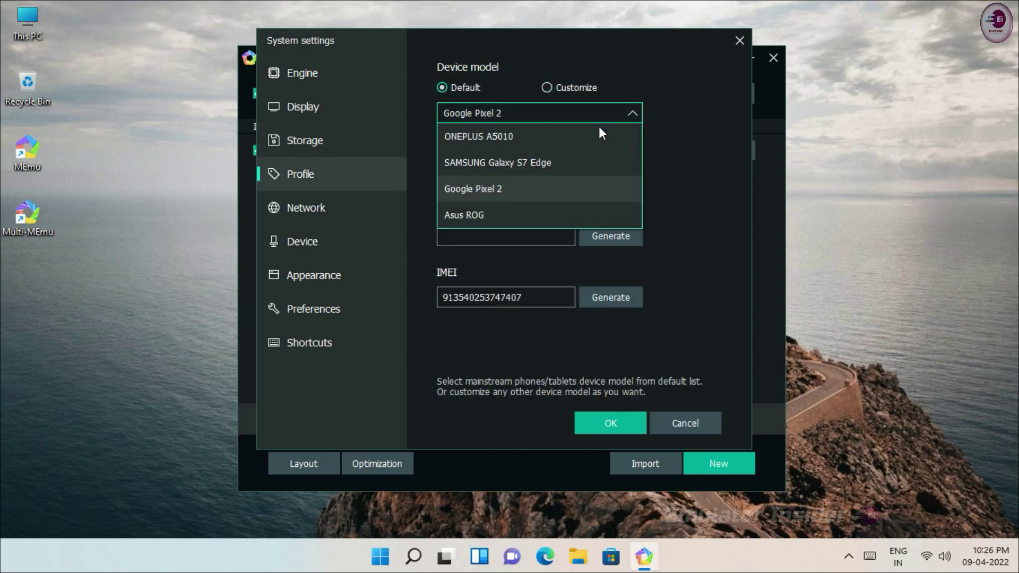
left_click(454, 217)
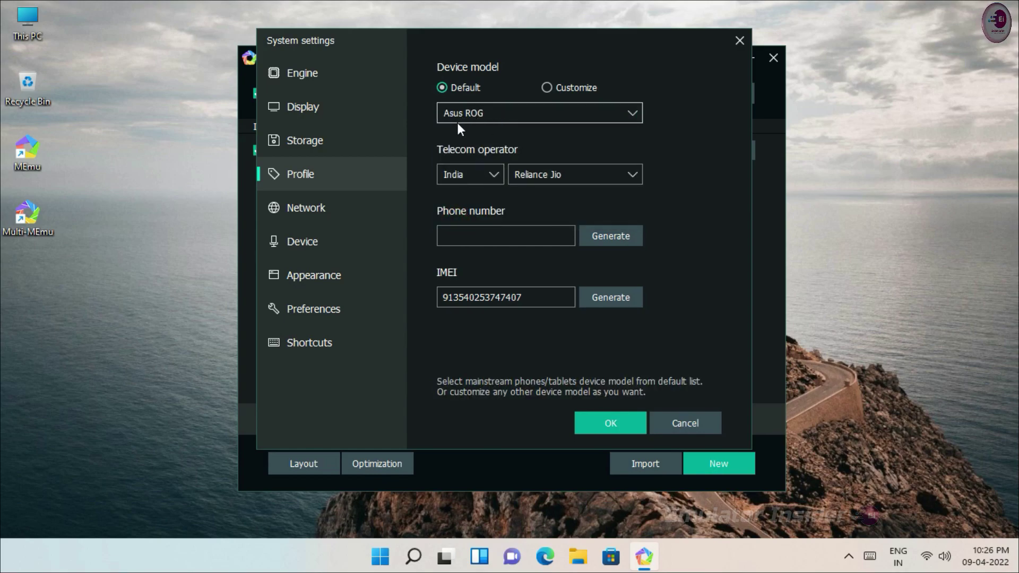
Review the network, device, appearance, preferences and shortcuts settings of the instance, ending at the engine settings.
left_click(319, 209)
left_click(311, 238)
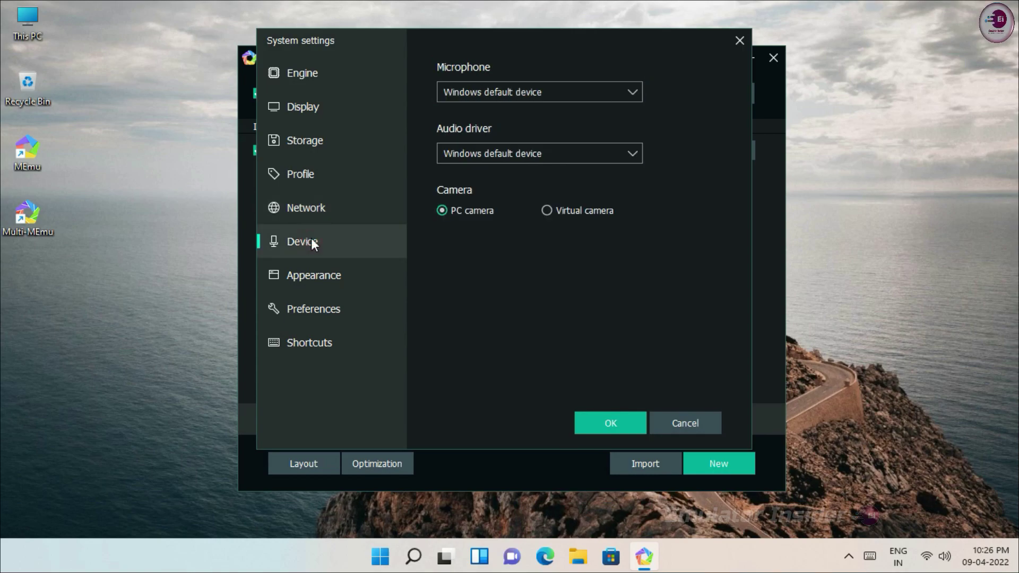
left_click(316, 275)
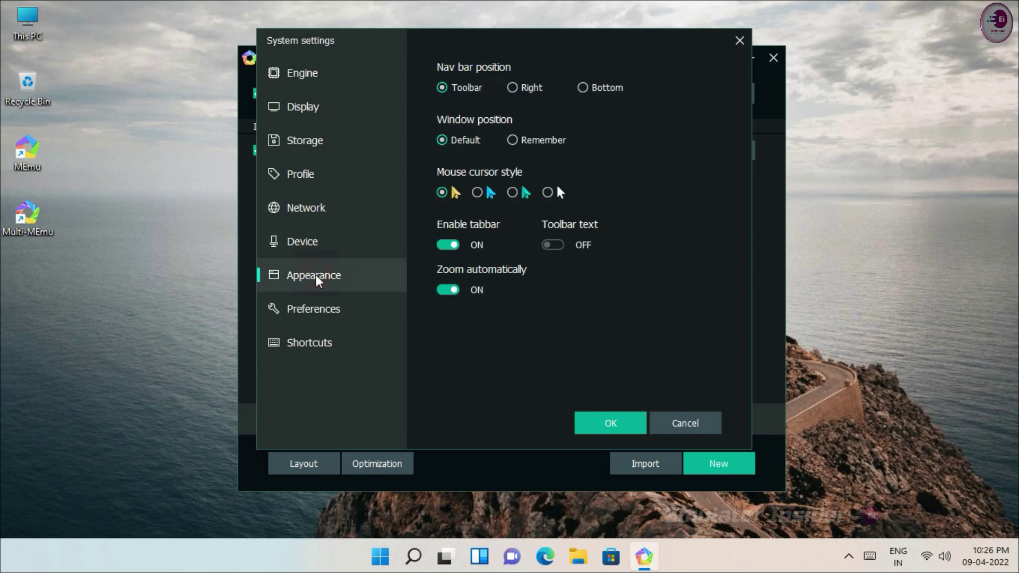
left_click(321, 307)
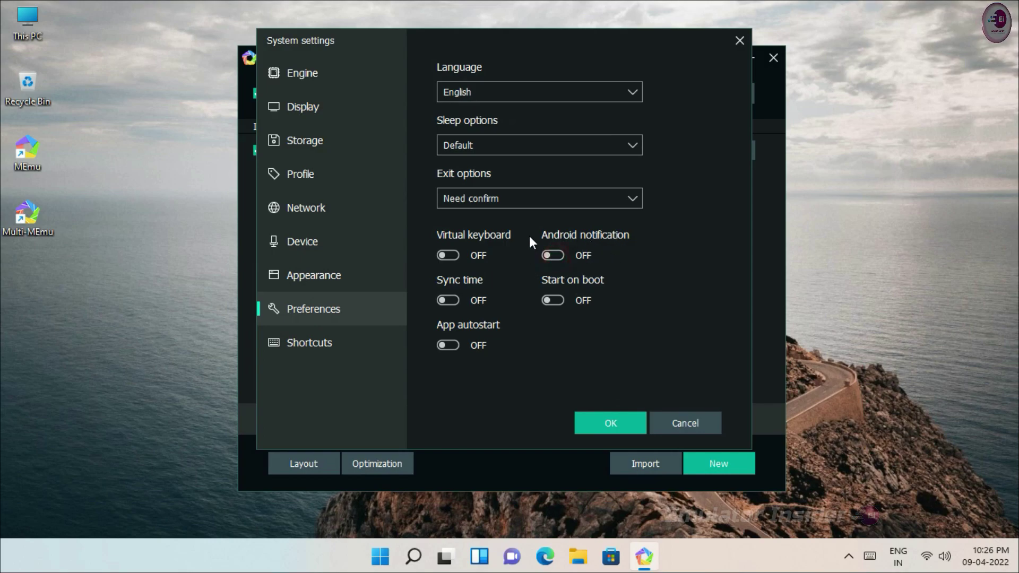
left_click(311, 344)
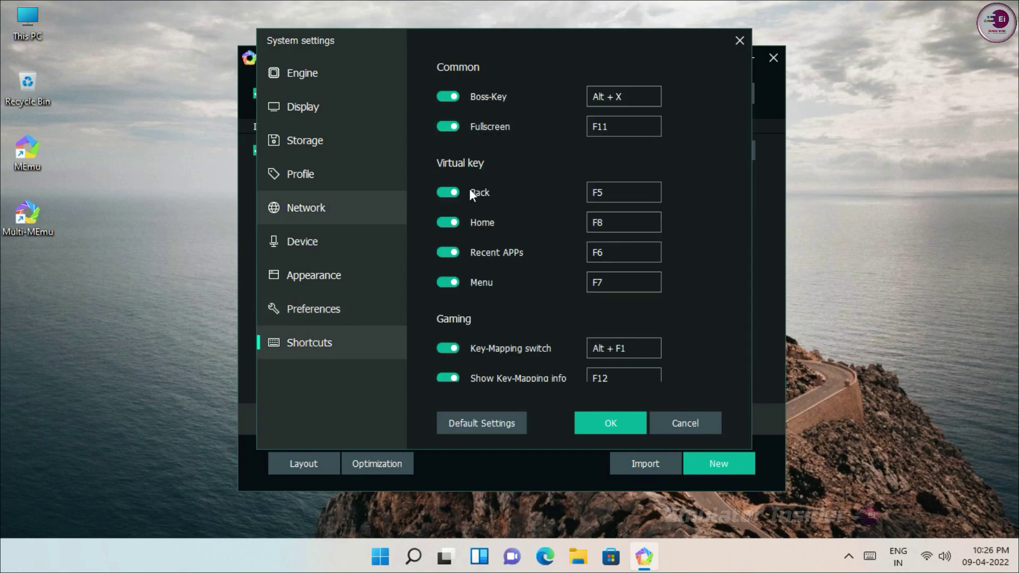
left_click(304, 72)
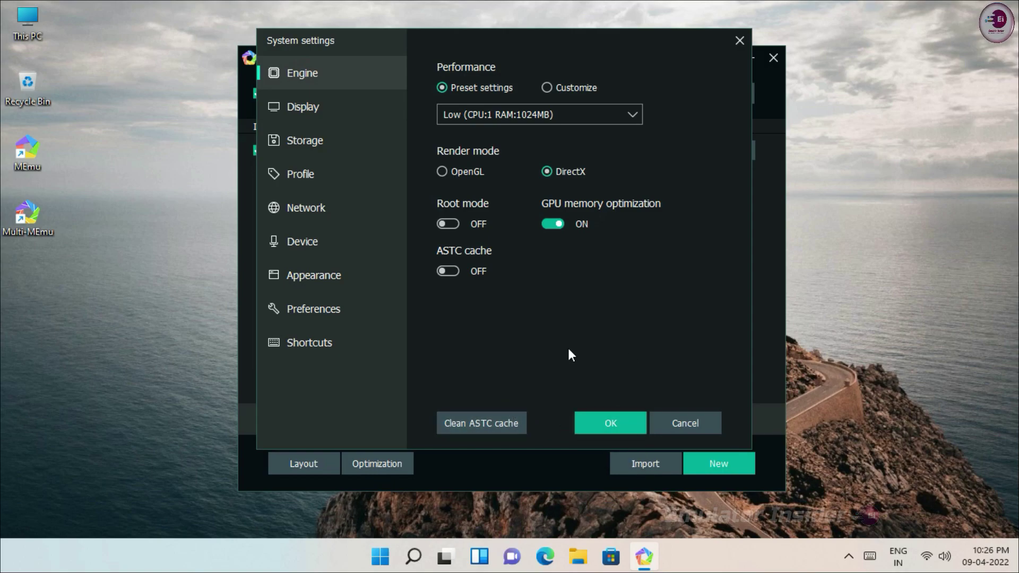
Save the instance's system settings and close the Multiple Instance Manager.
left_click(611, 423)
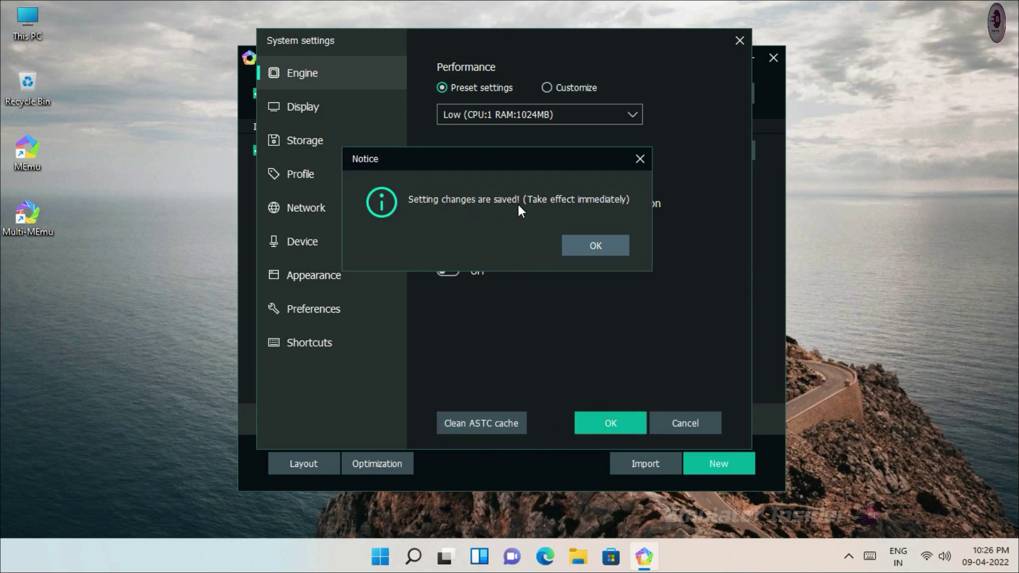
left_click(604, 241)
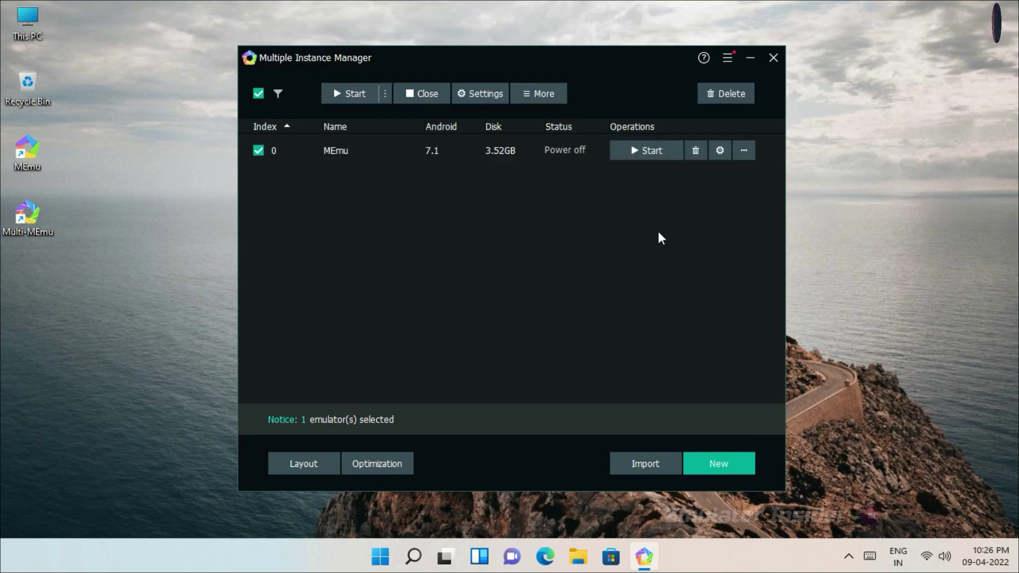
left_click(773, 58)
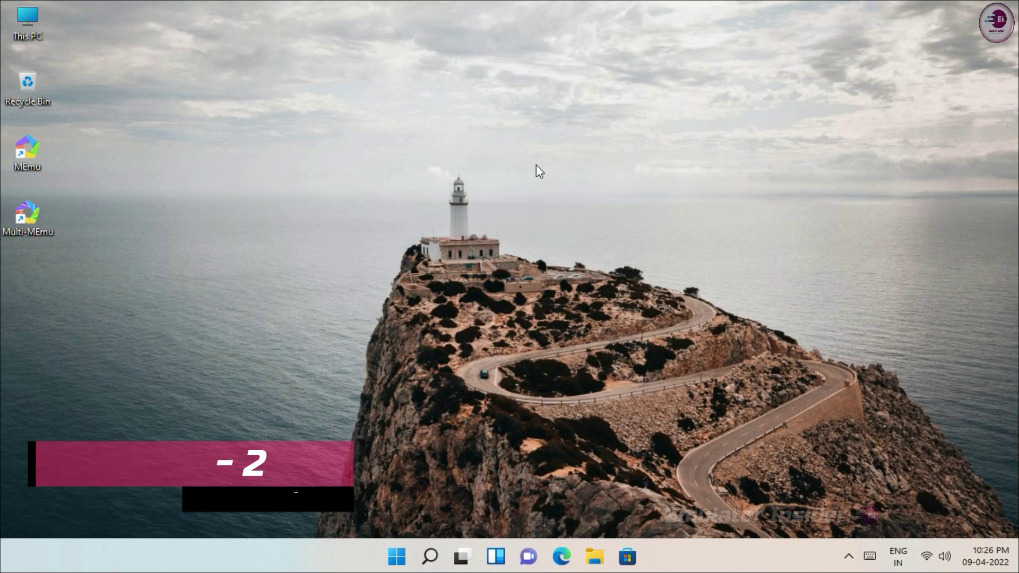
Open the compatibility properties of the MEmu desktop shortcut and set the program to run as an administrator.
double_click(36, 158)
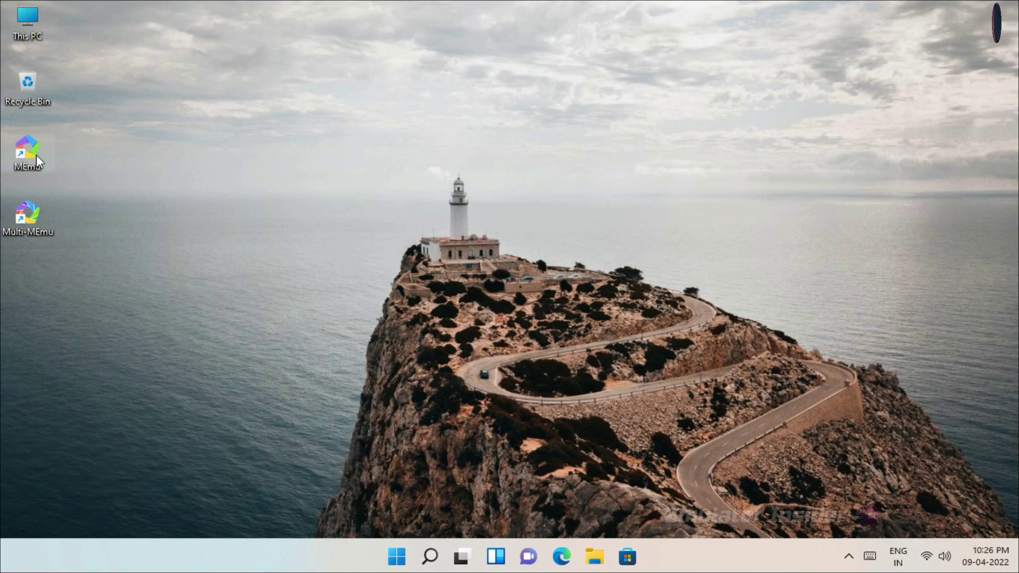
right_click(36, 155)
left_click(106, 345)
left_click_drag(199, 120, 252, 45)
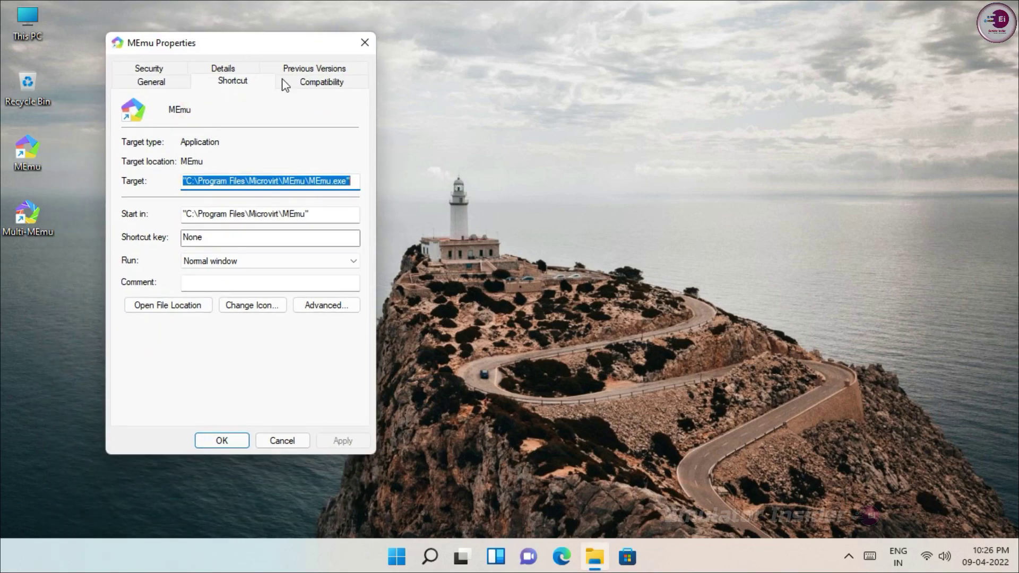
left_click(306, 84)
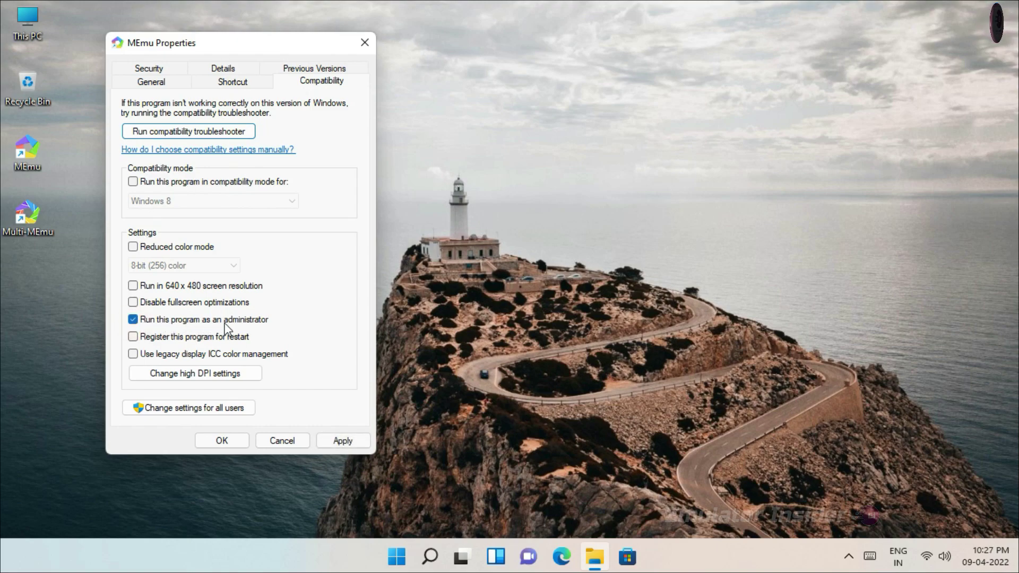
Configure the MEmu shortcut's high DPI settings, then apply and close its properties.
left_click(192, 372)
left_click(176, 333)
left_click(229, 353)
left_click(268, 352)
left_click(312, 386)
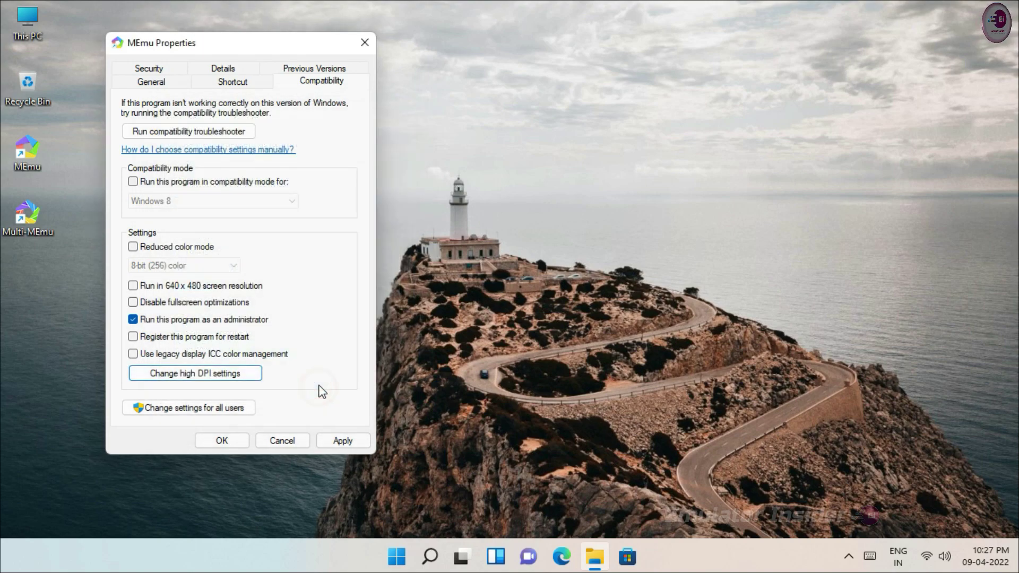
left_click(342, 440)
left_click(225, 441)
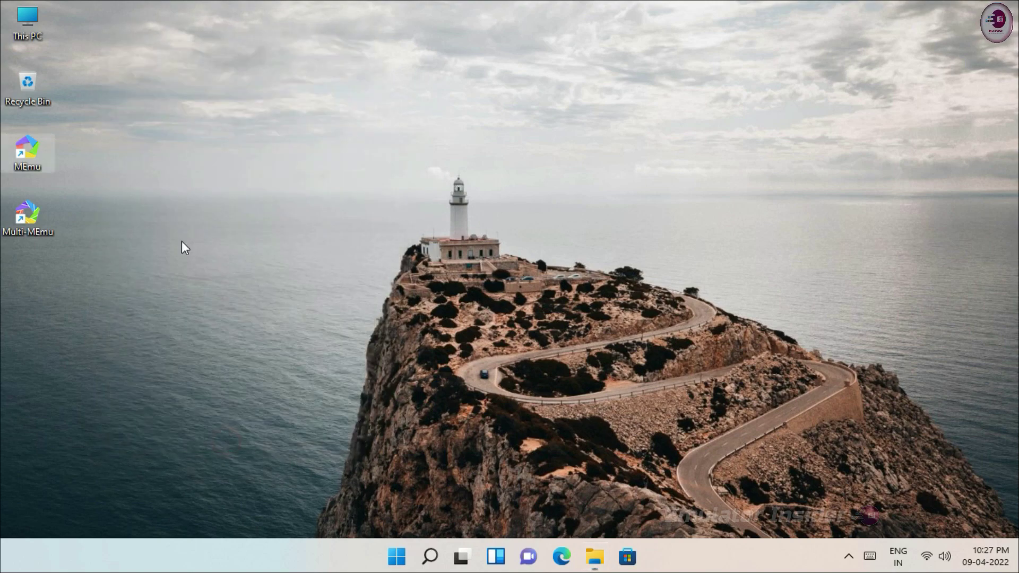
Search Windows for "Graphics Settings" and open the Graphics settings page.
left_click(451, 223)
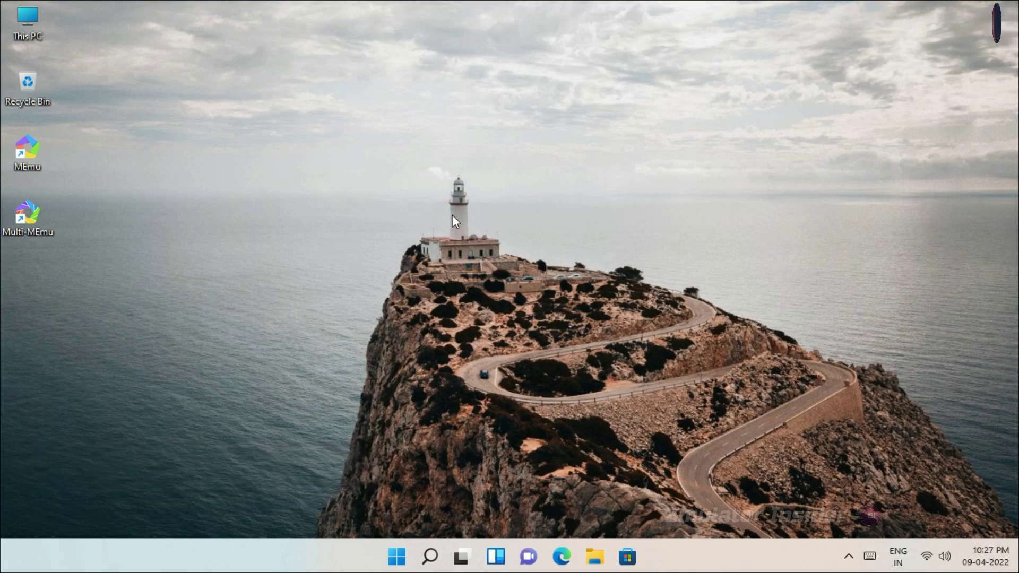
left_click(430, 556)
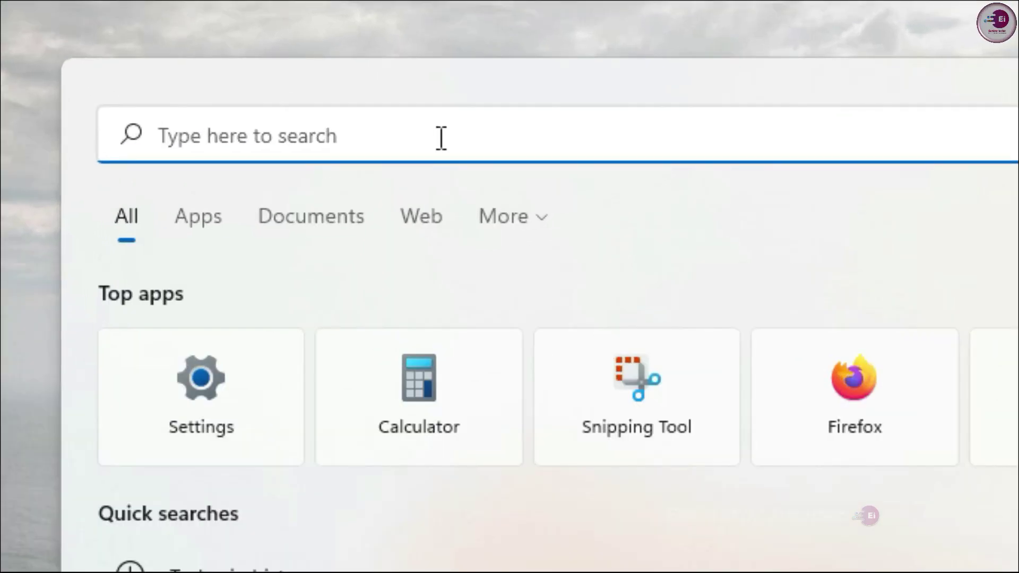
type("Graphics S")
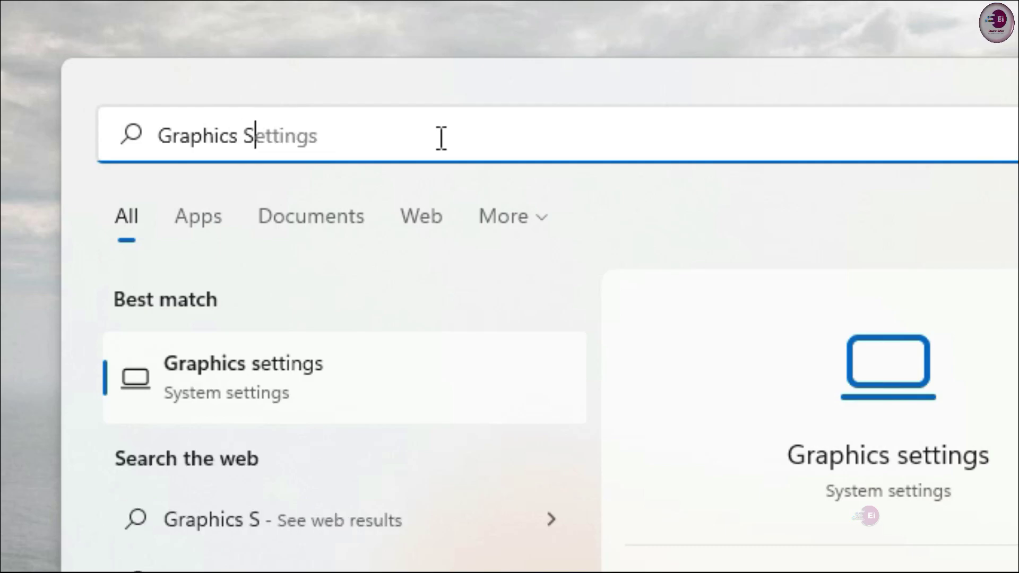
type("ettings")
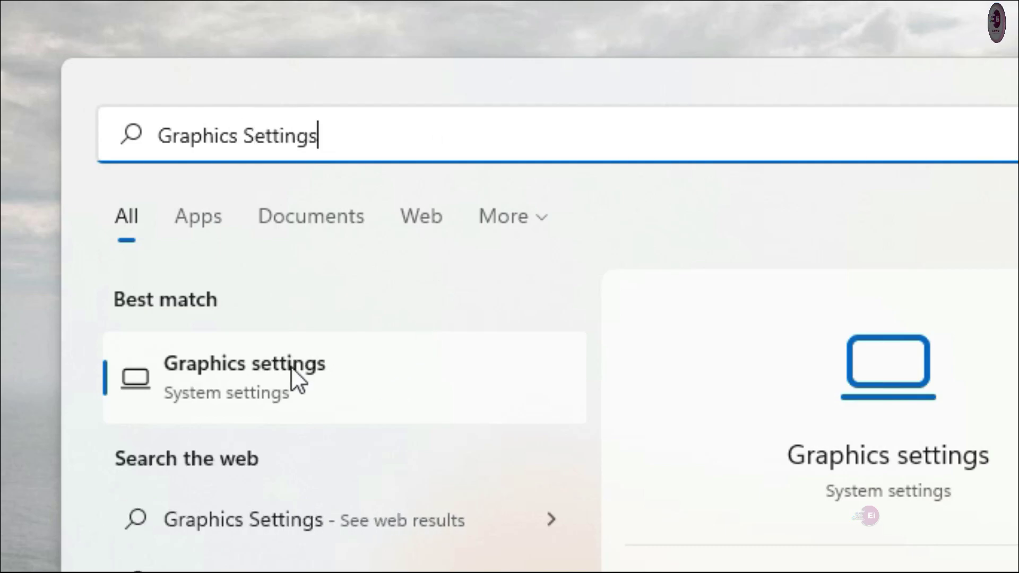
left_click(351, 404)
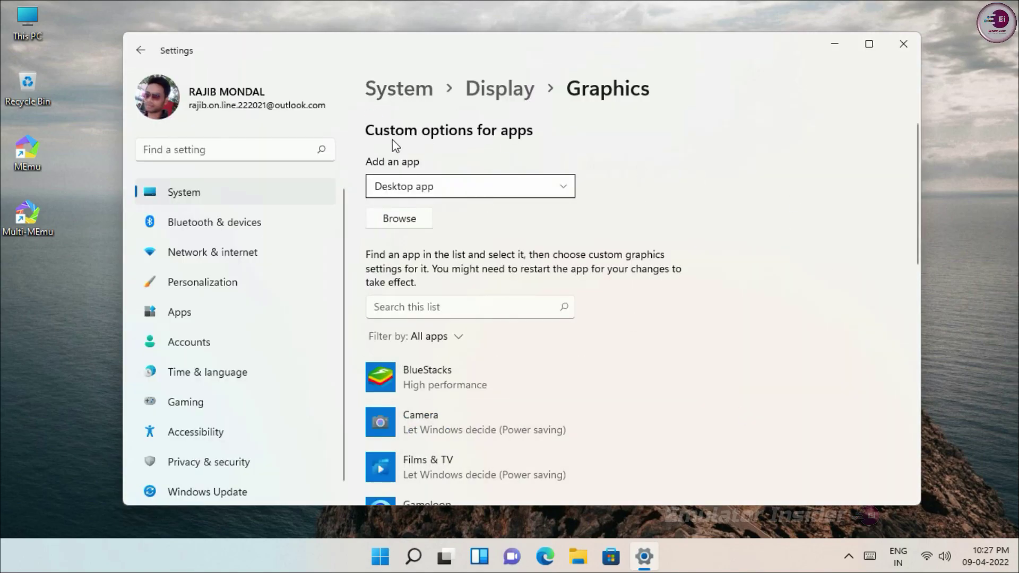
Add the MEmu desktop shortcut as a desktop app to the custom graphics options list.
left_click(405, 226)
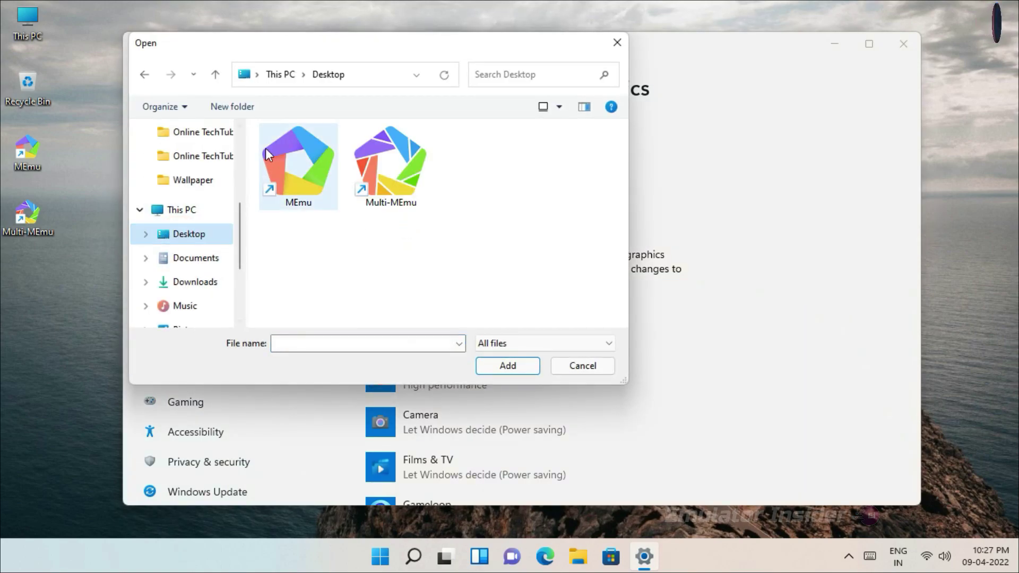
left_click(307, 162)
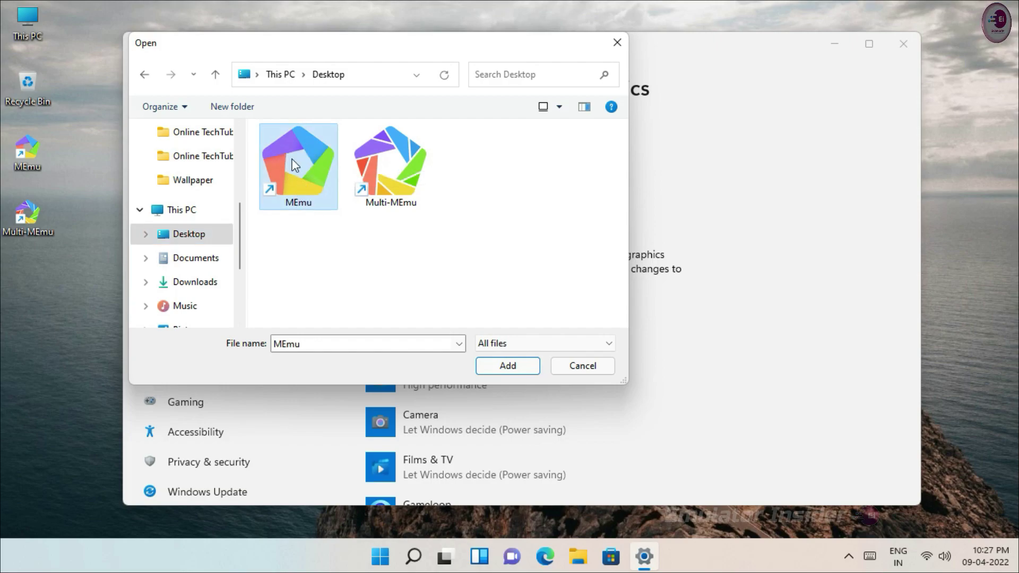
left_click(509, 366)
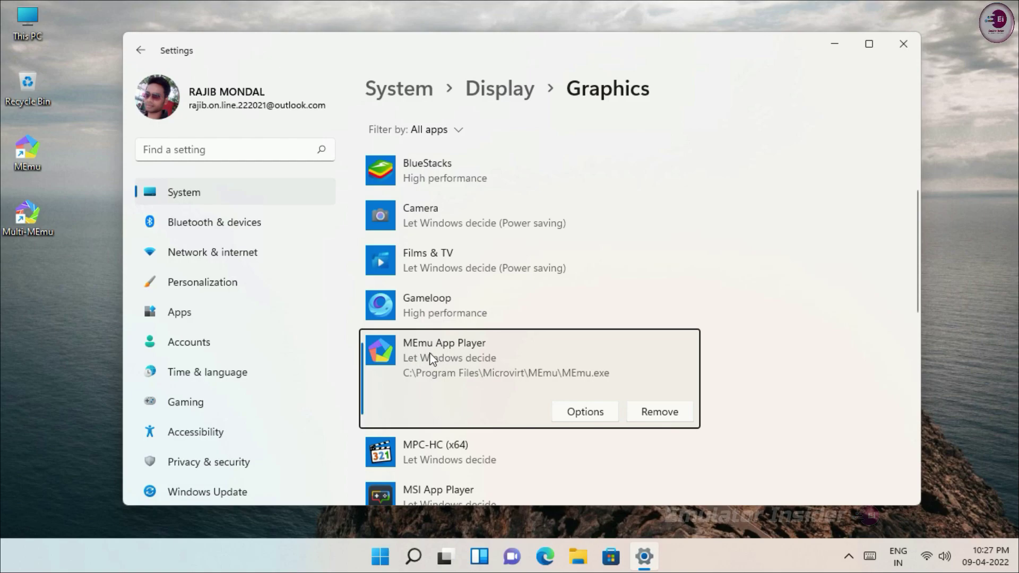
Set the graphics preference of MEmu App Player to High performance, save it and close the Settings window.
left_click(585, 413)
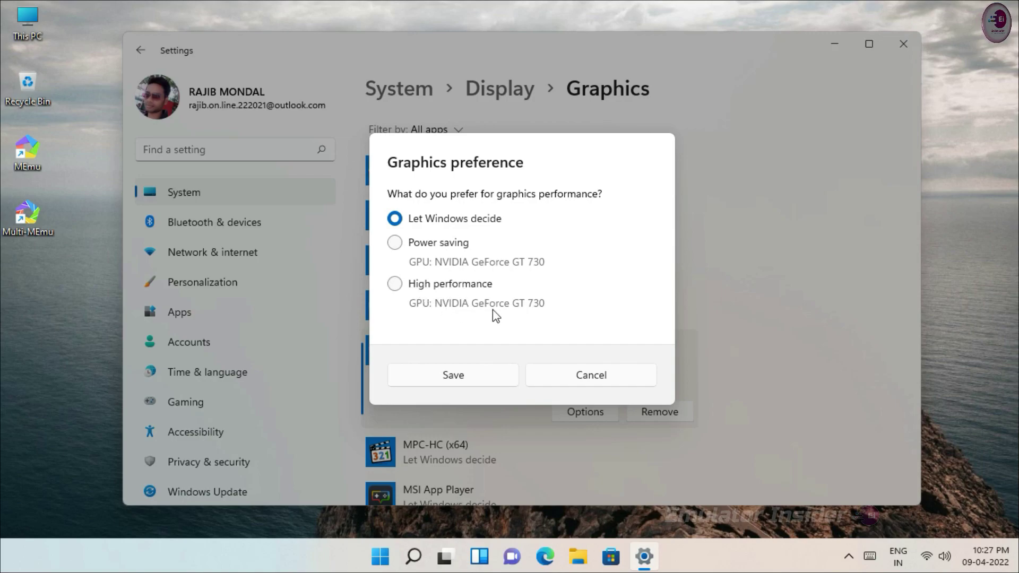
left_click(407, 292)
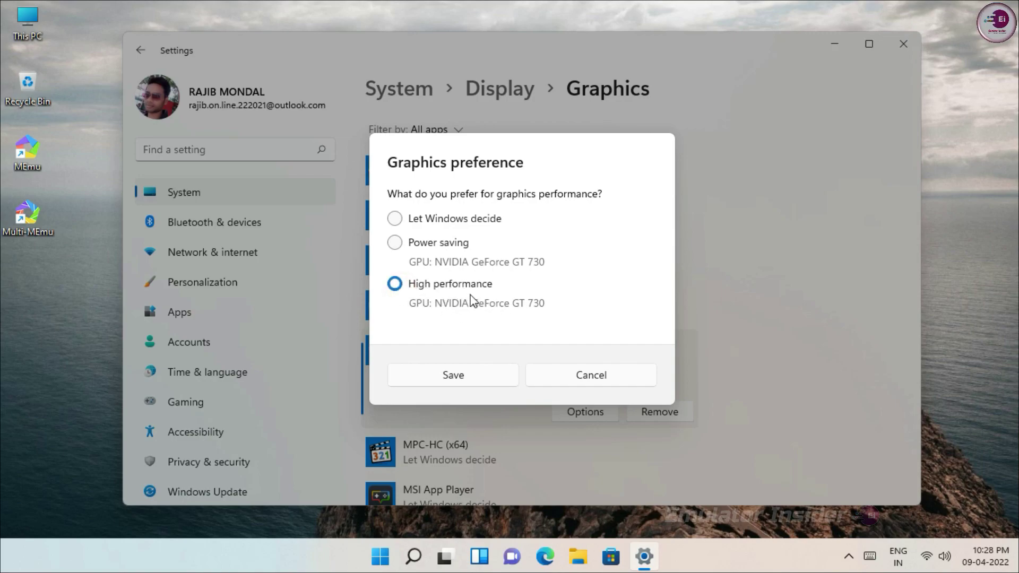
left_click(466, 375)
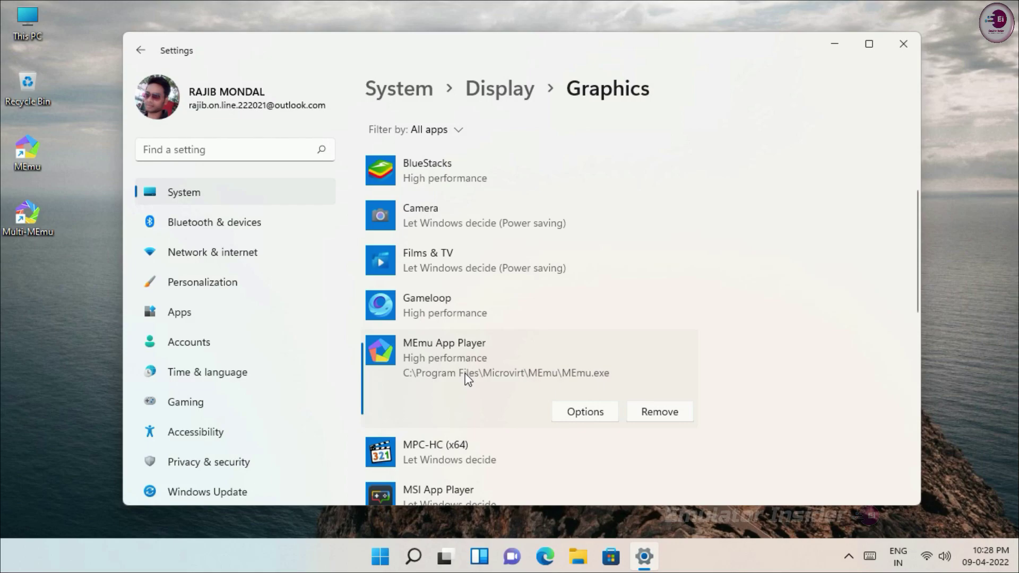
left_click(903, 44)
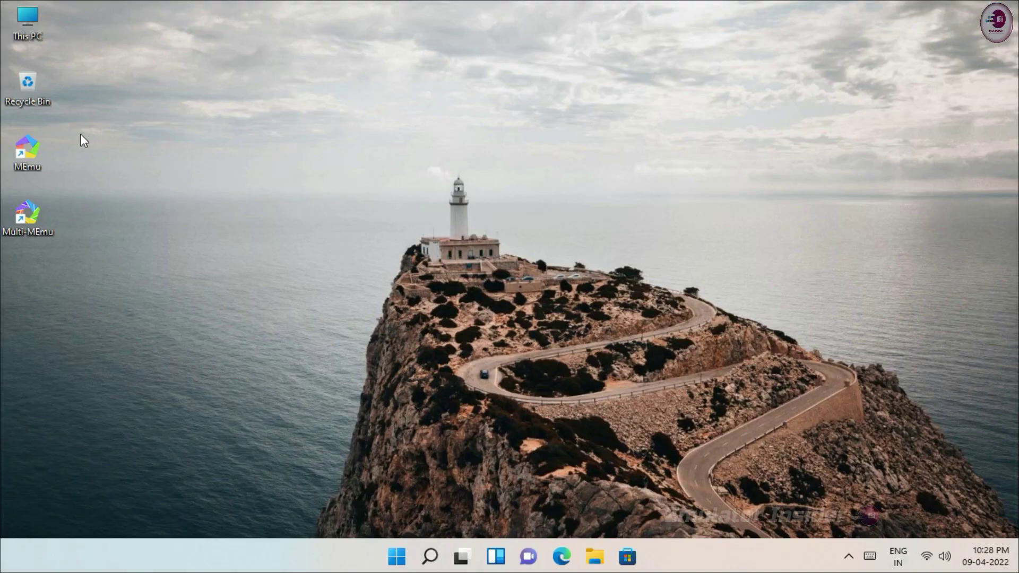
Launch MEmu from its desktop shortcut and look into the Tools folder on the emulator's home screen.
left_click_drag(80, 134, 35, 178)
double_click(34, 160)
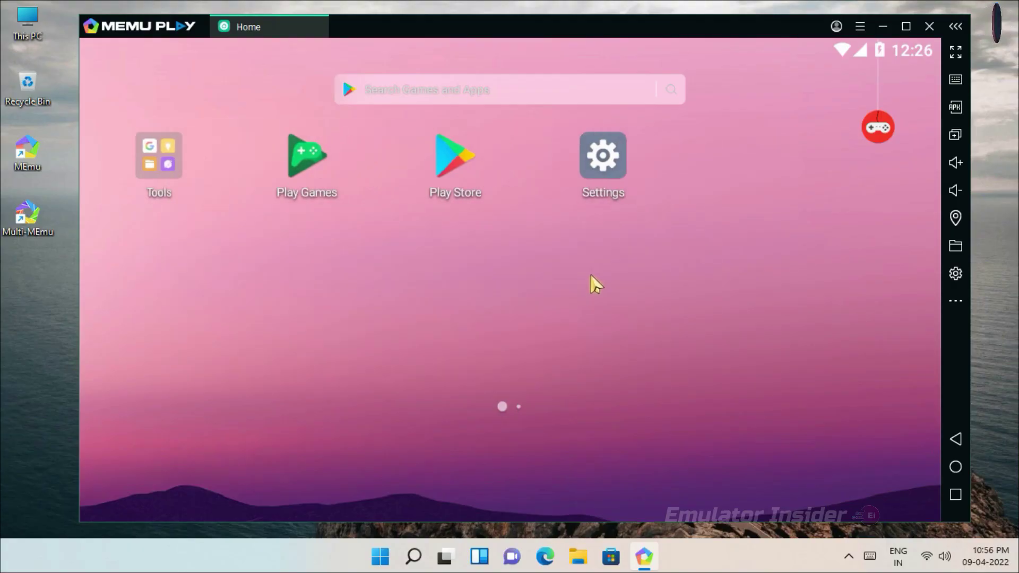
left_click(214, 162)
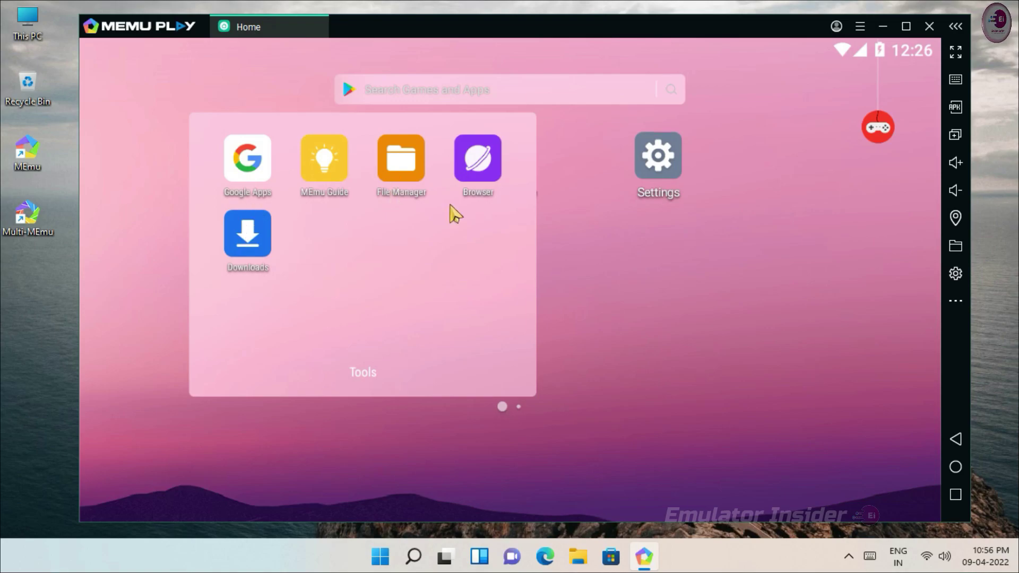
left_click(595, 285)
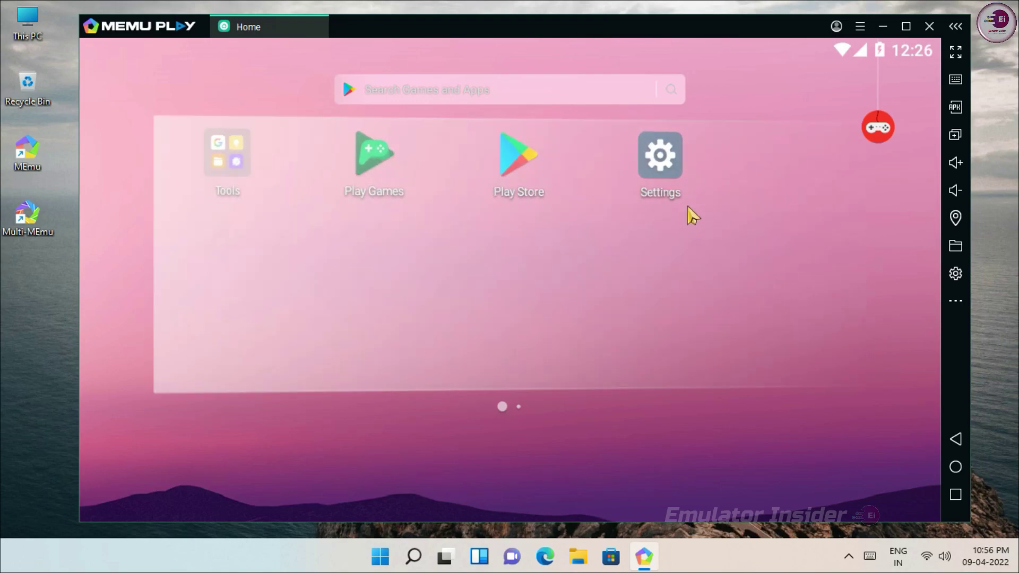
Open the emulator's Android Settings and view the Android version under About tablet.
left_click(659, 159)
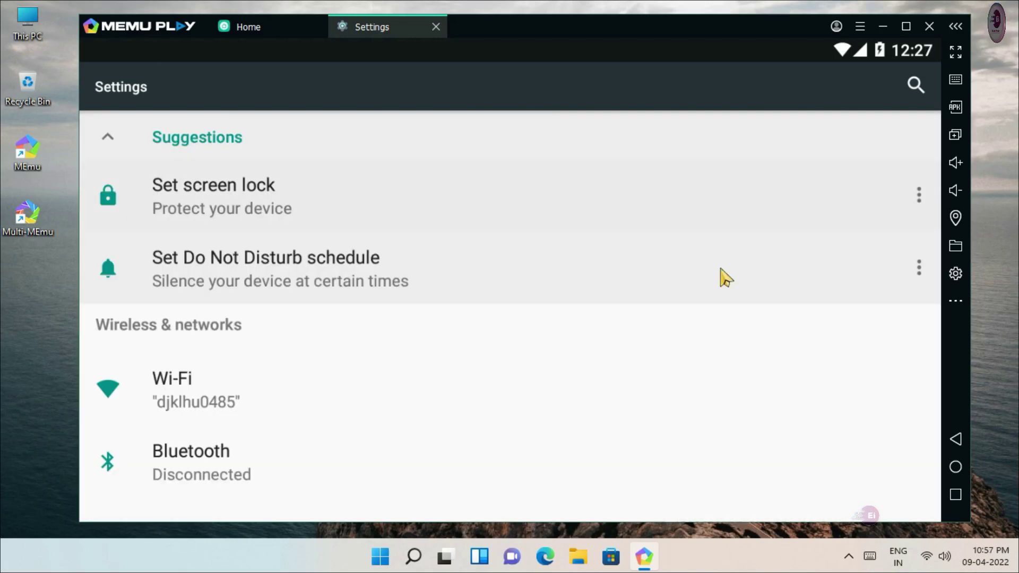
scroll(542, 346, "down", 5)
scroll(541, 346, "down", 8)
left_click(256, 501)
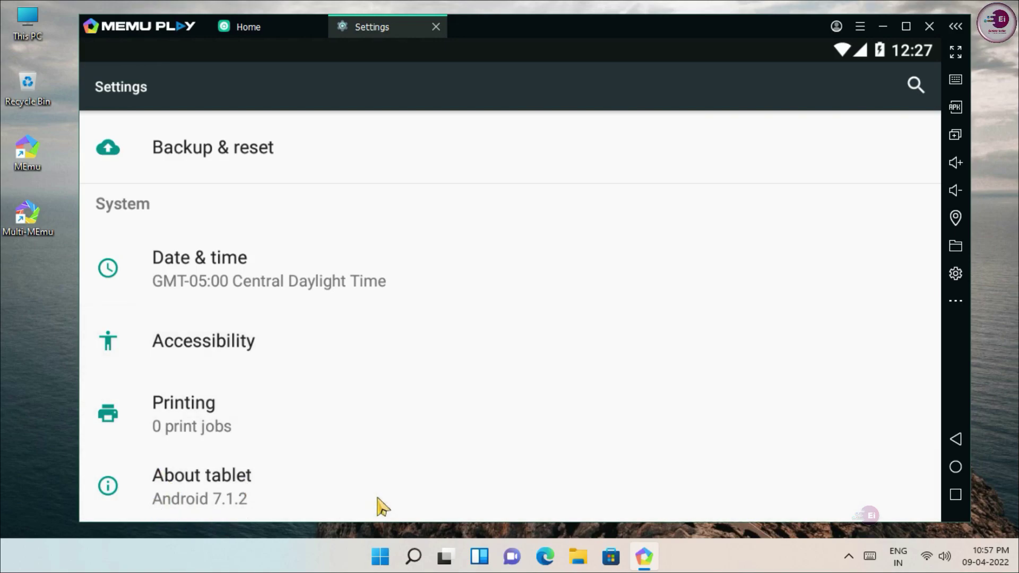
scroll(382, 273, "down", 3)
Bring up the Android version's hidden logo screen from the Android version entry, then close the emulator's Settings.
left_click(123, 261)
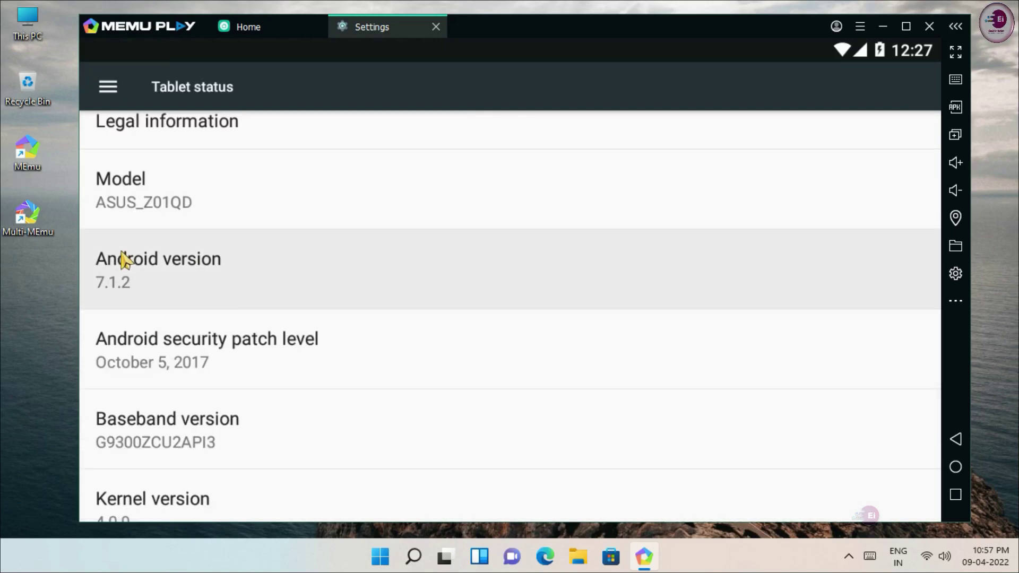
left_click(481, 282)
left_click(481, 282)
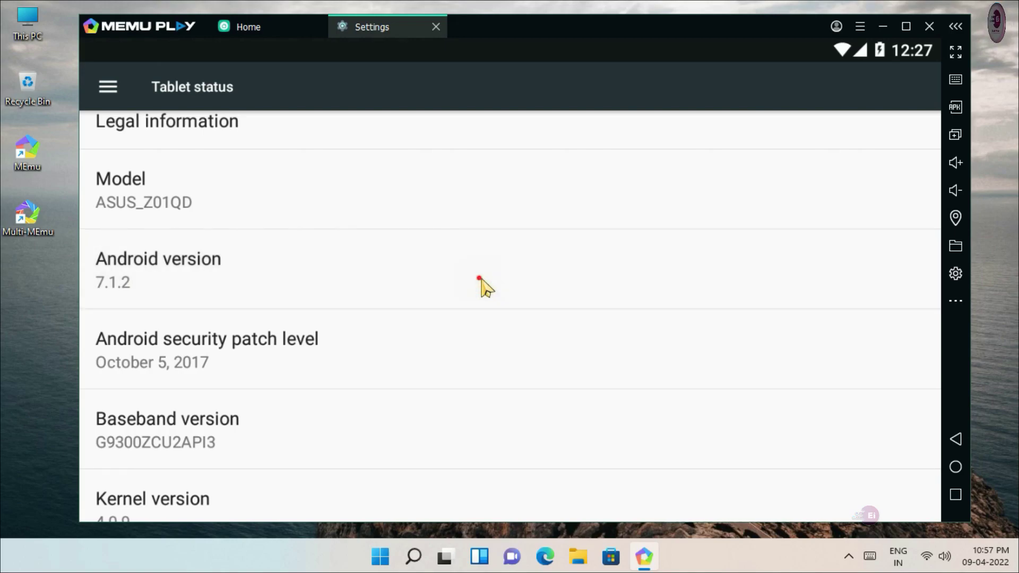
left_click(481, 281)
left_click(480, 279)
left_click(526, 290)
left_click(634, 128)
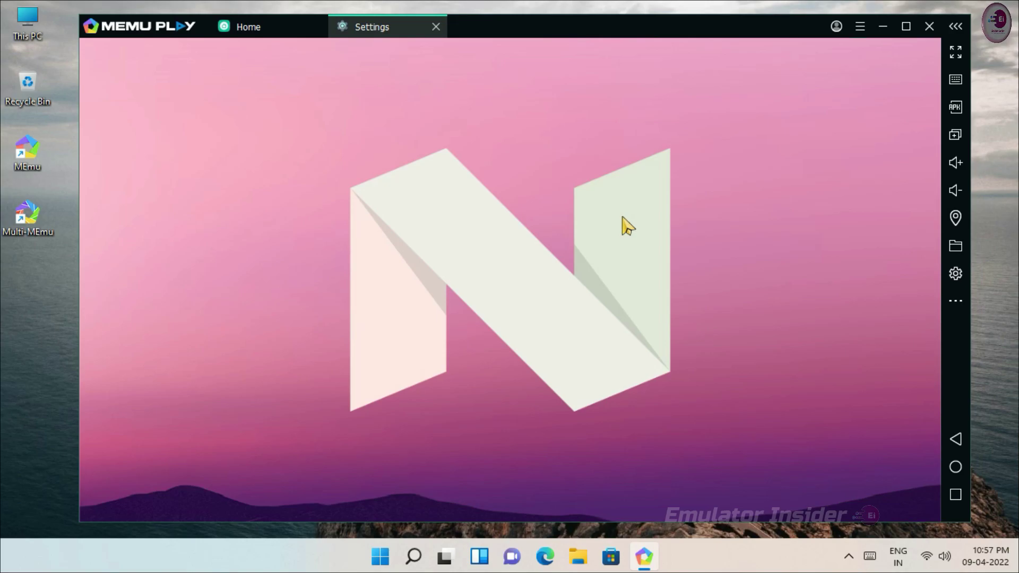
left_click(628, 228)
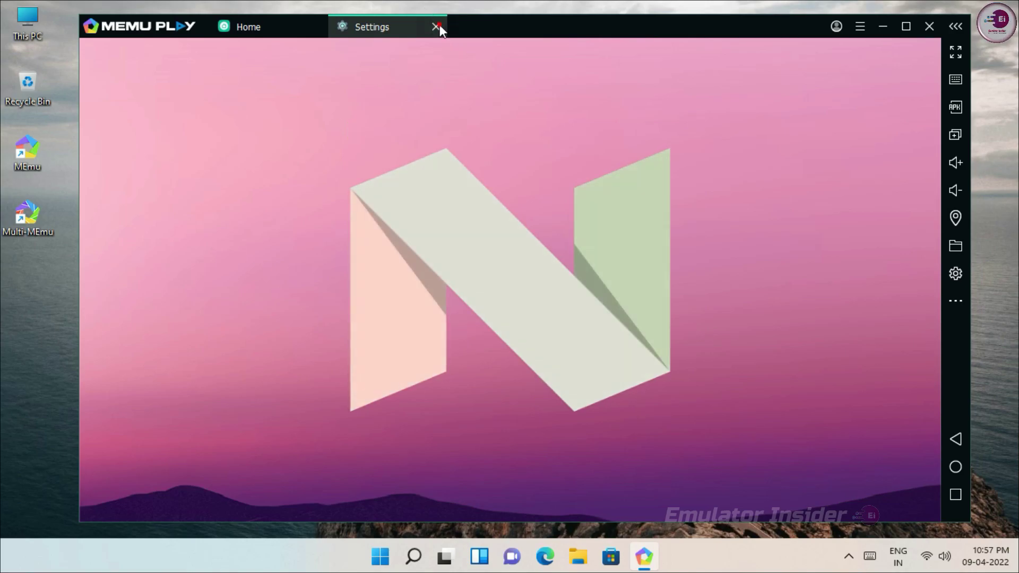
left_click(437, 28)
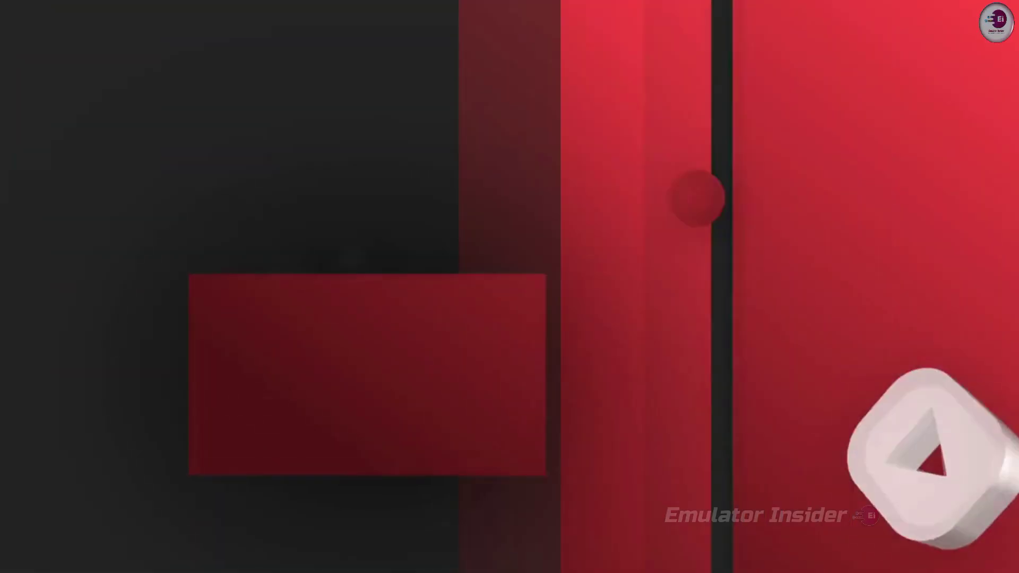